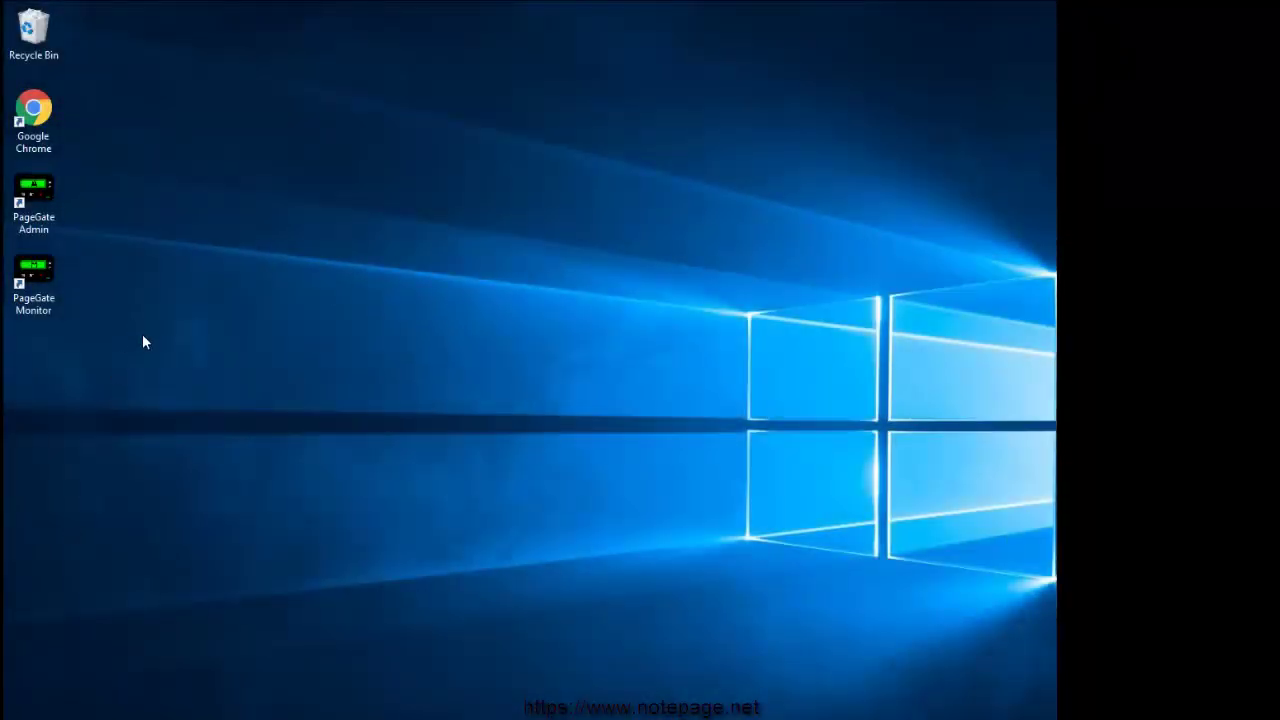
Step: Launch PageGate Admin as administrator and start a new carrier named AWSSNS
right_click(36, 190)
left_click(77, 234)
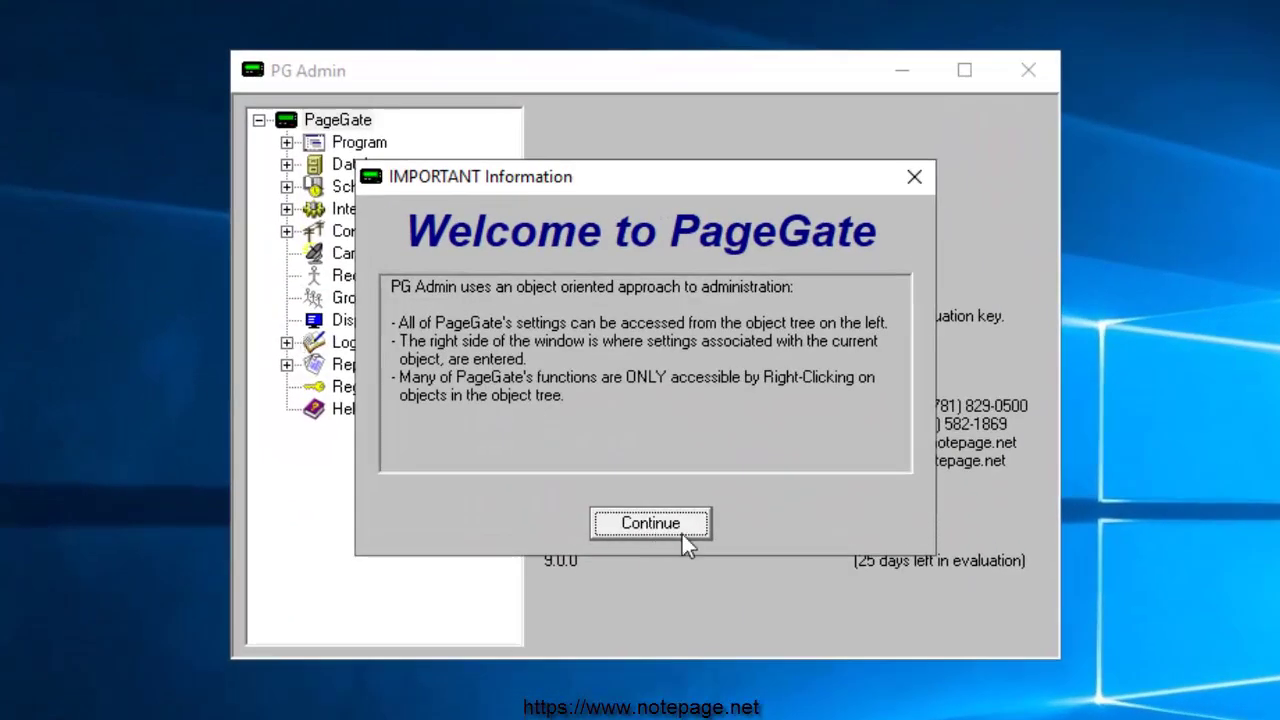
left_click(683, 525)
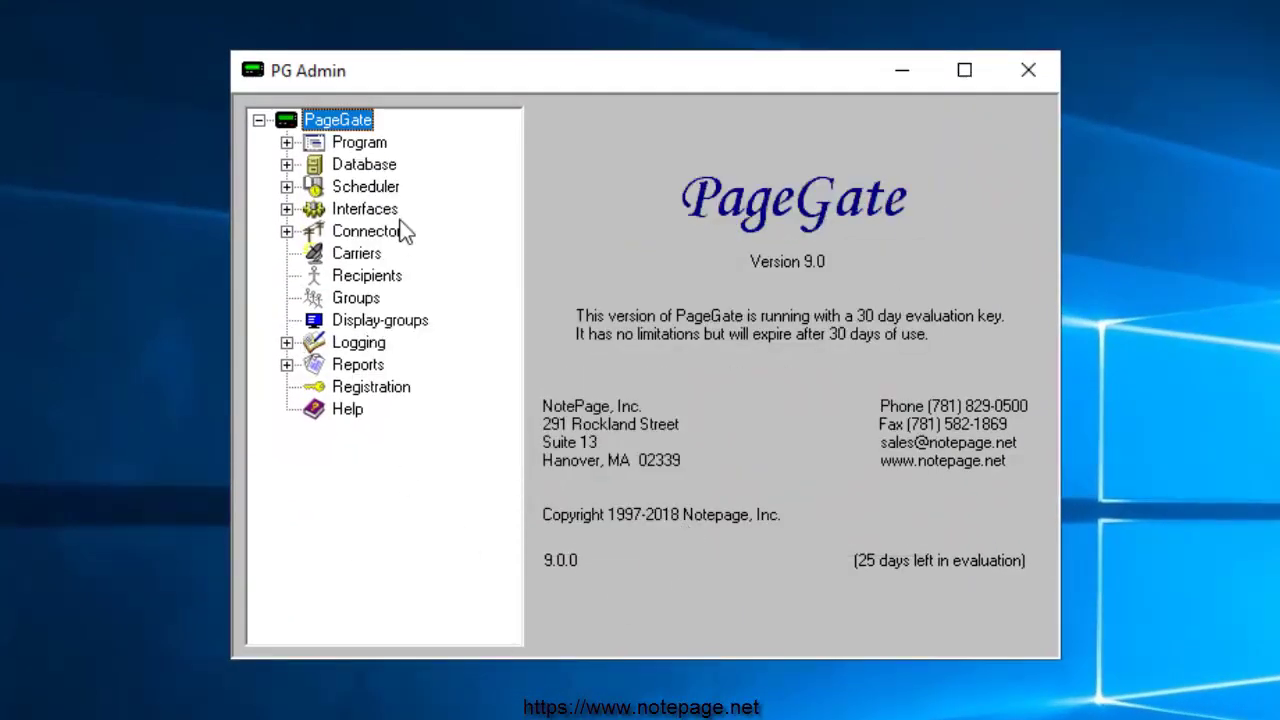
right_click(356, 255)
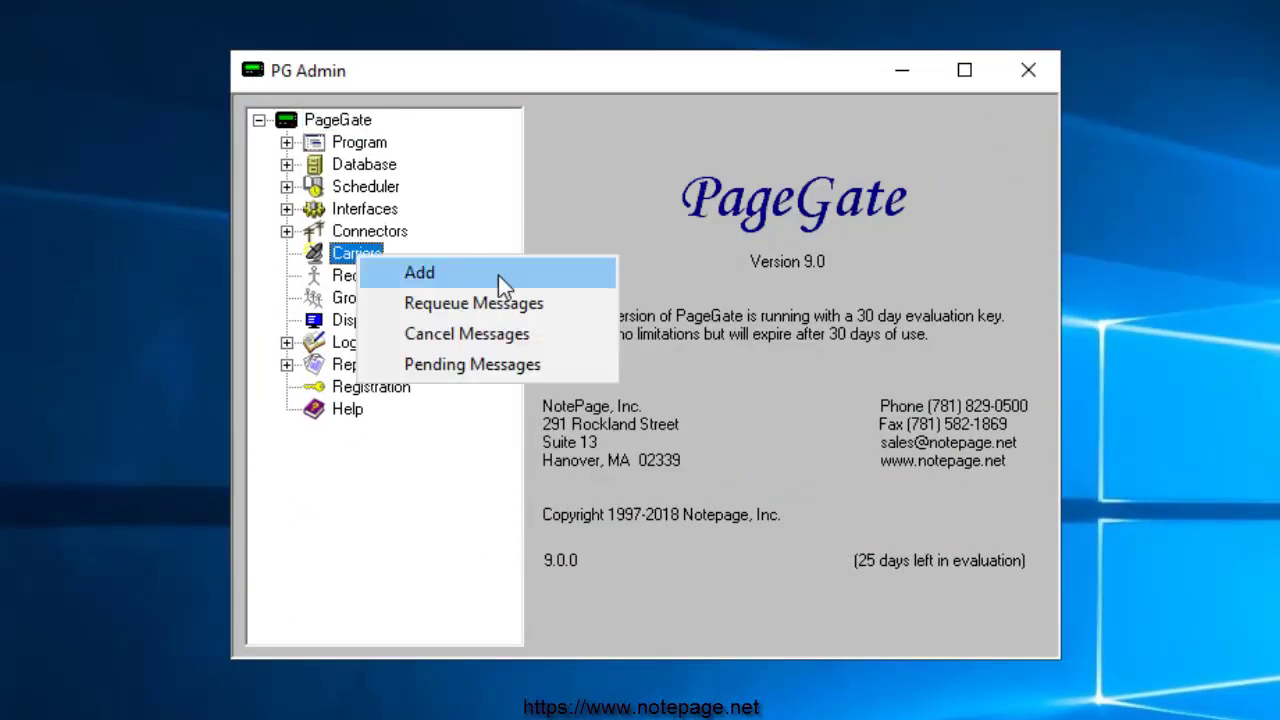
left_click(502, 285)
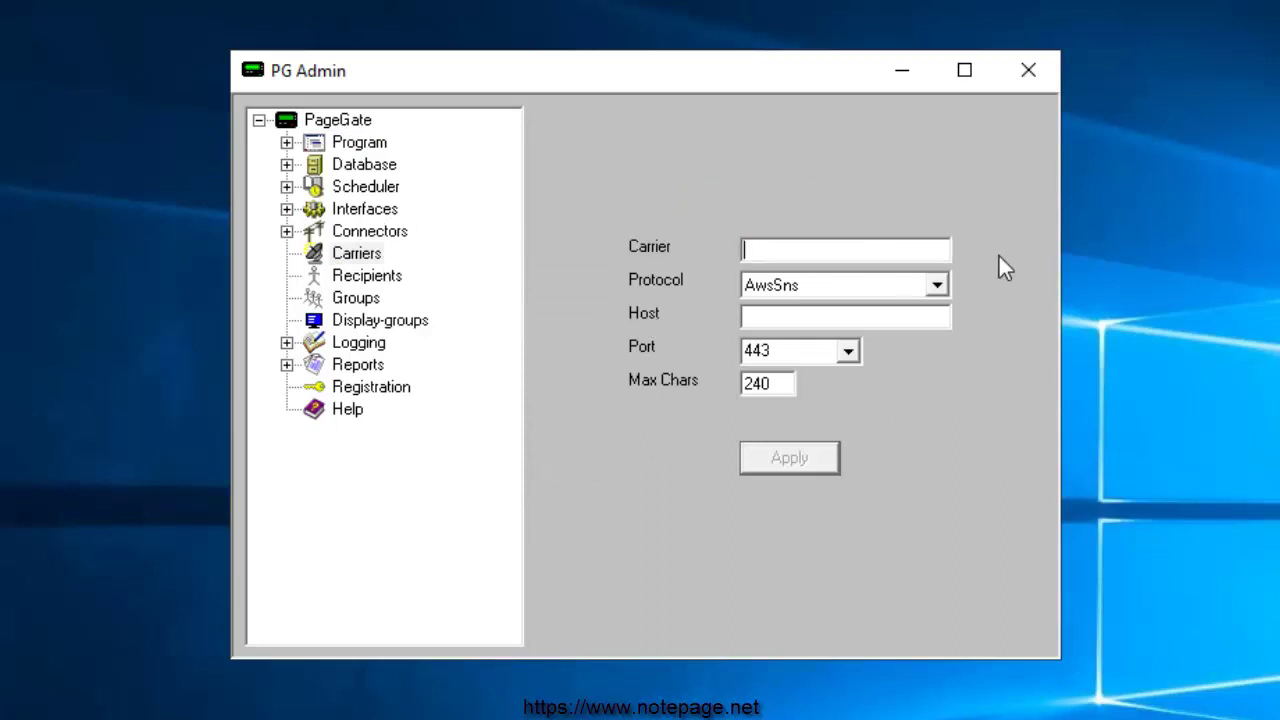
type("AWSSNS")
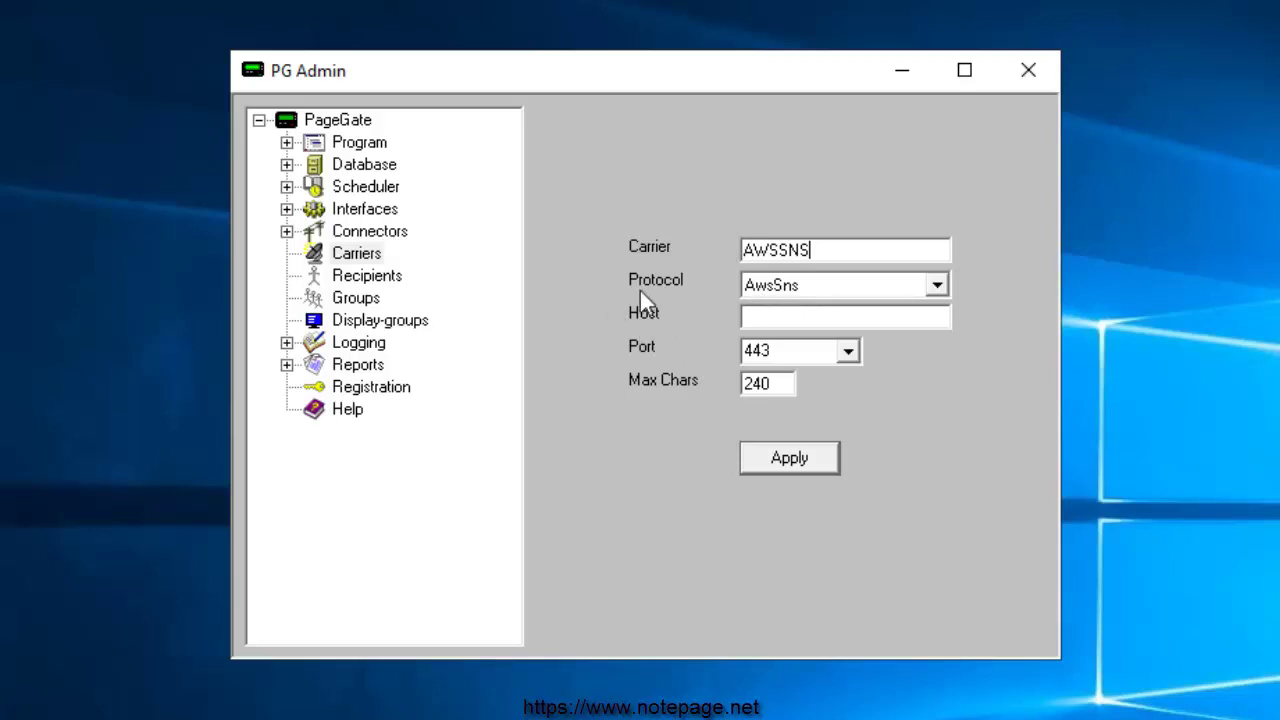
Step: Load the AWS SNS supported-regions documentation page in Google Chrome
left_click(0, 0)
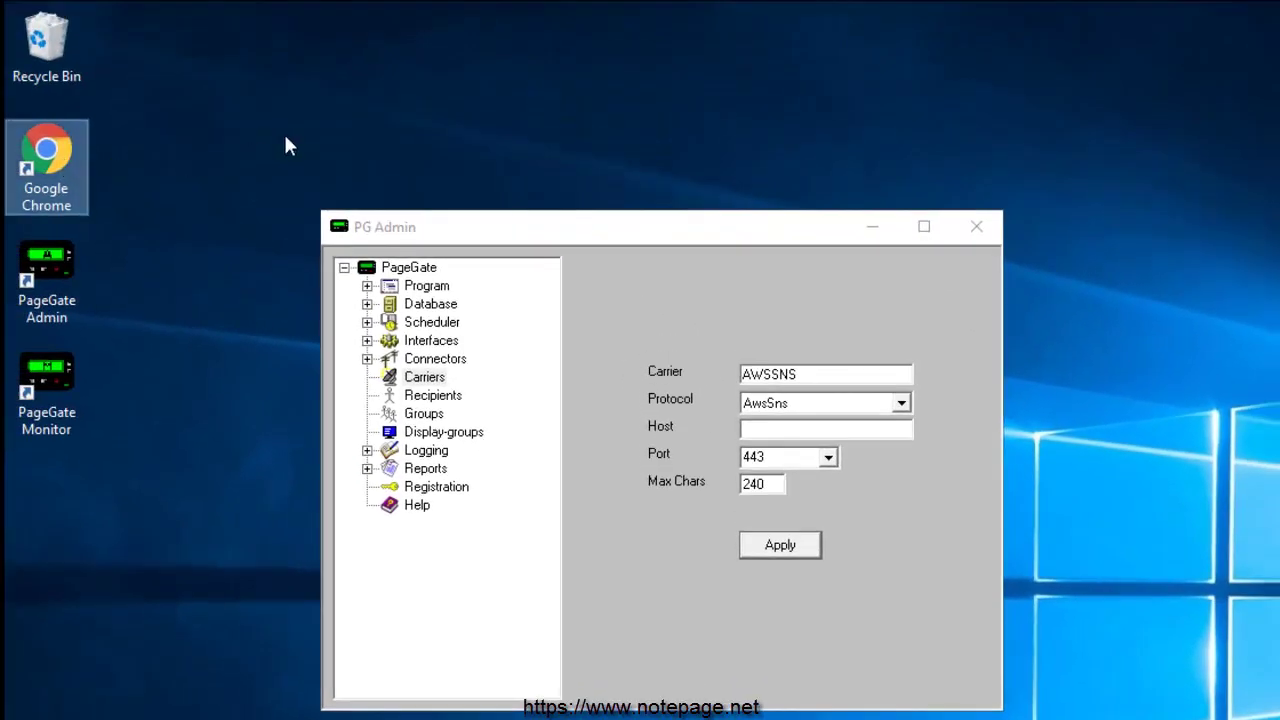
type("https://docs.aws.amazon.com/sns/latest/dg/sns-supported-regions-countries.html")
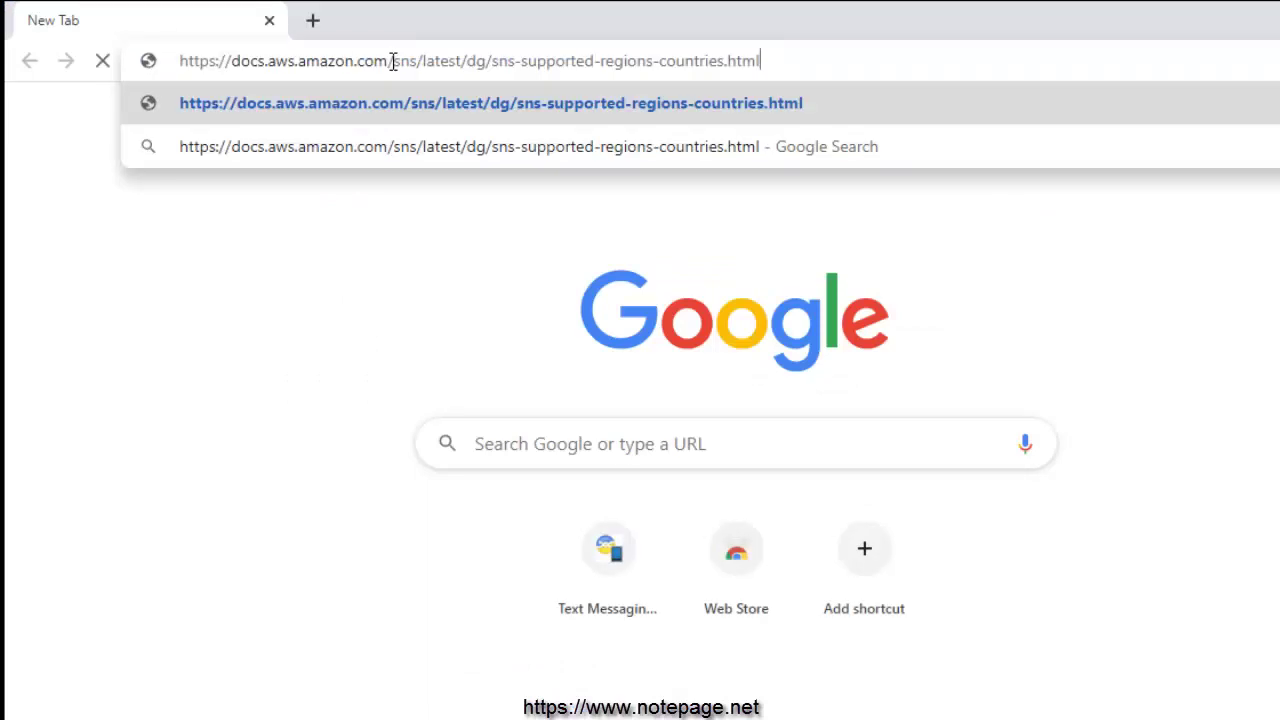
key("Return")
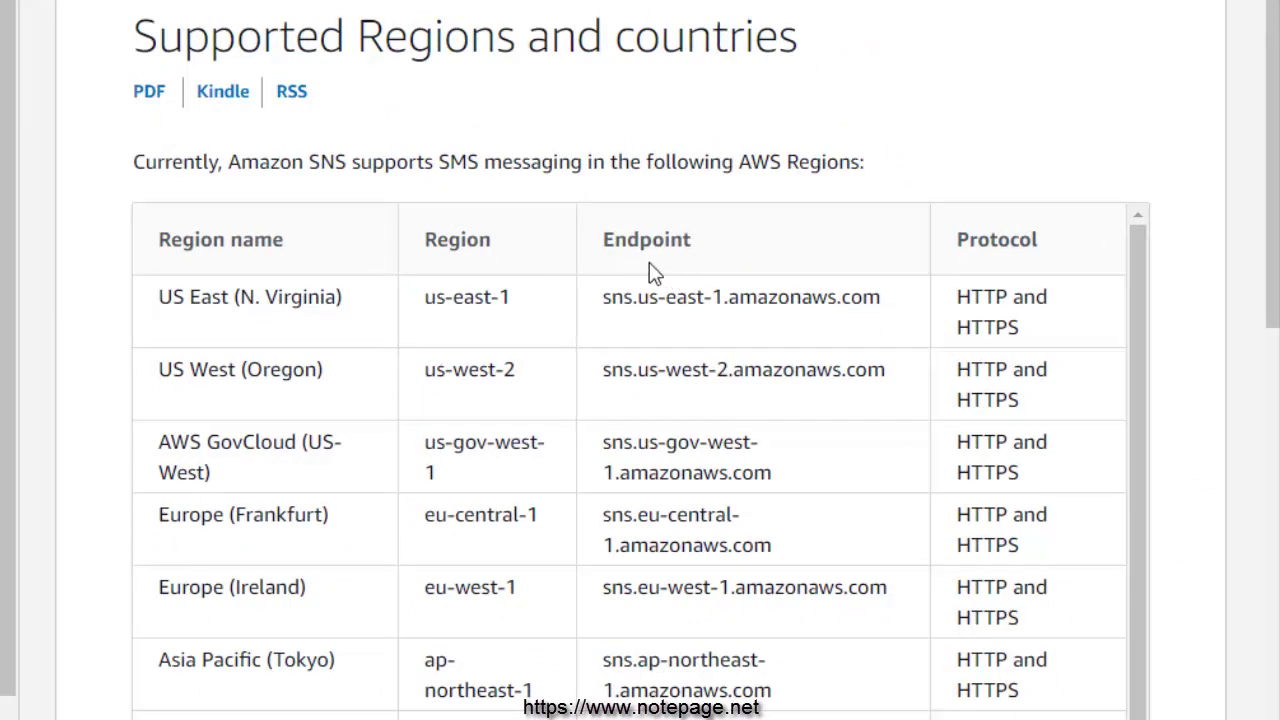
Step: Copy the US East endpoint sns.us-east-1.amazonaws.com from the Endpoint column
left_click_drag(600, 240, 729, 243)
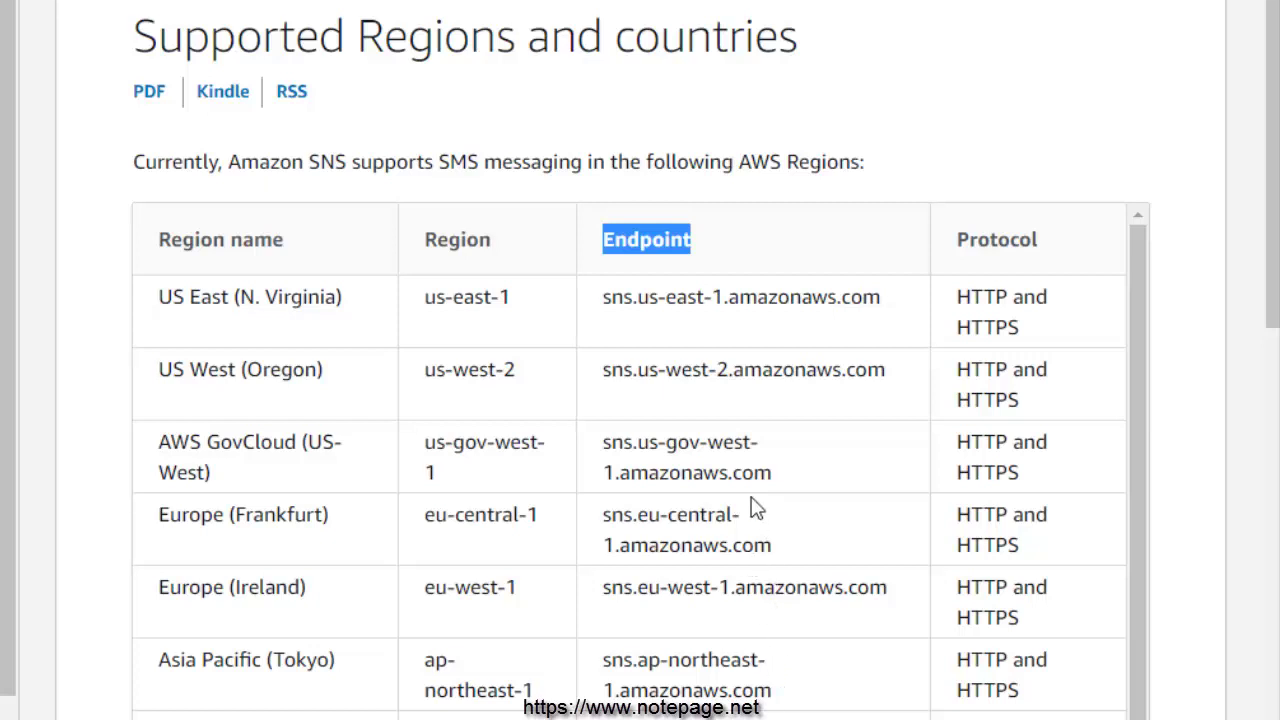
left_click_drag(605, 298, 731, 300)
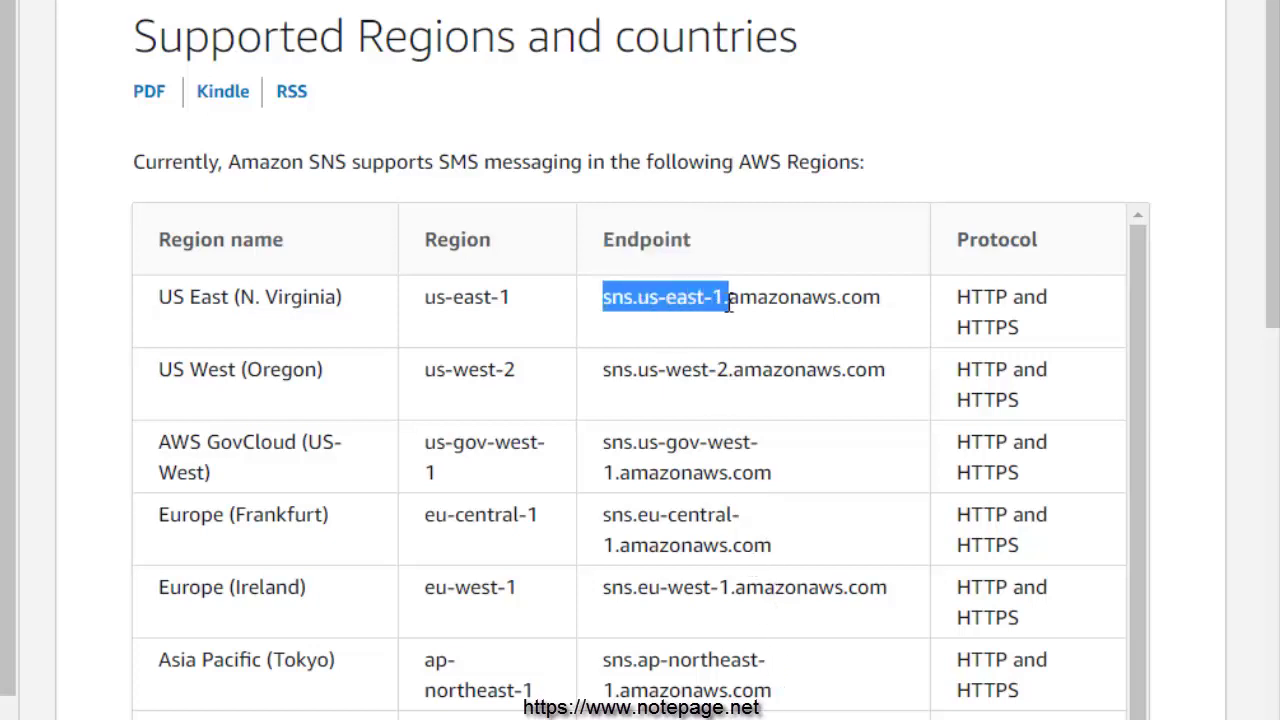
left_click(605, 366)
left_click_drag(605, 366, 733, 372)
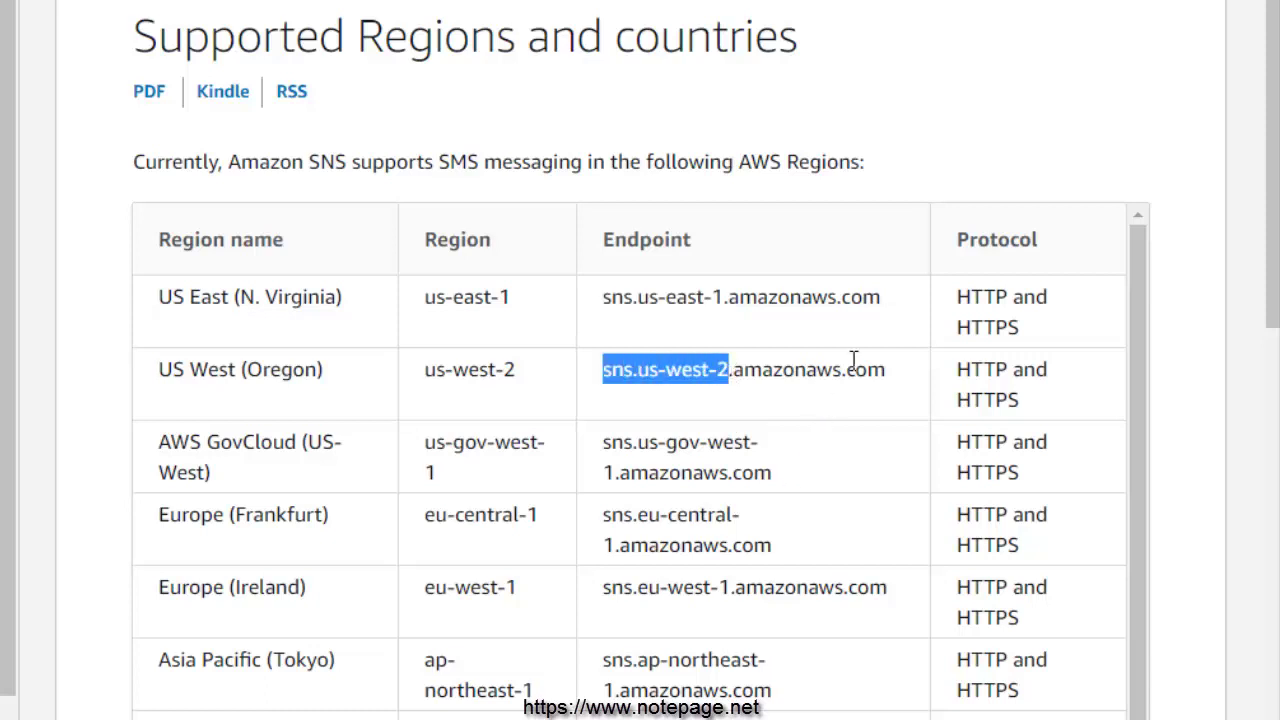
left_click_drag(884, 310, 605, 298)
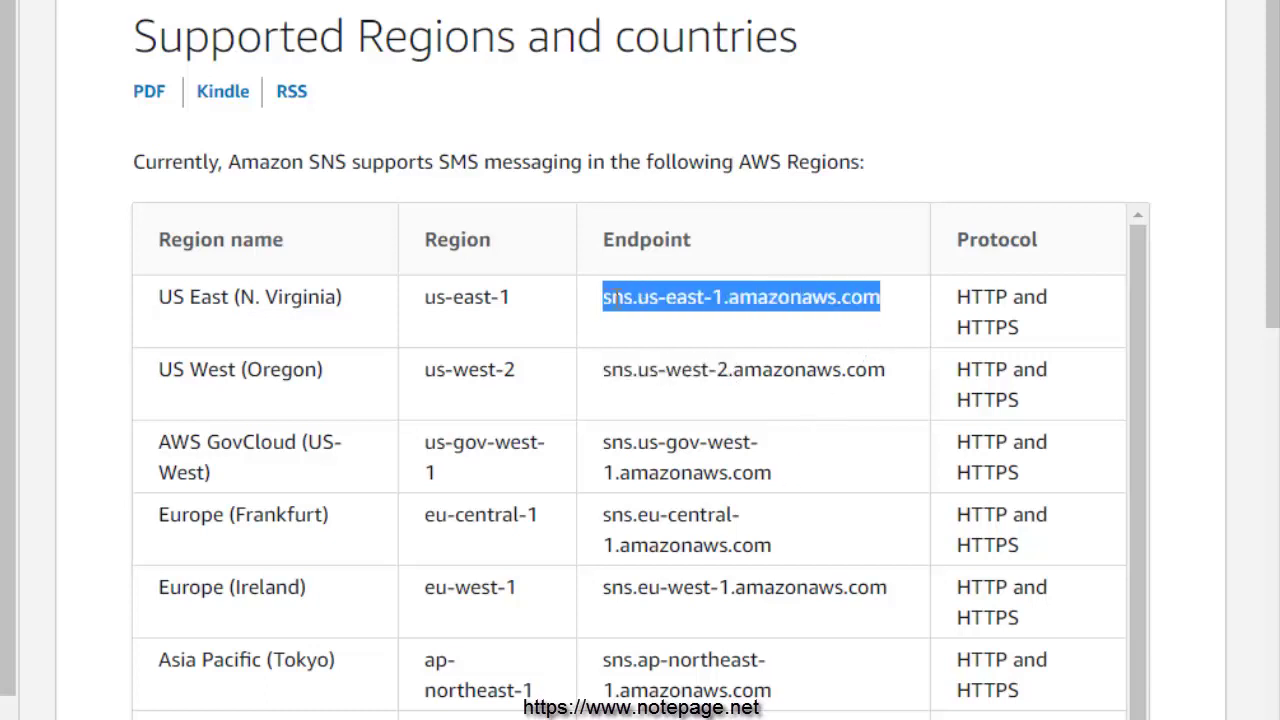
right_click(616, 296)
left_click(690, 318)
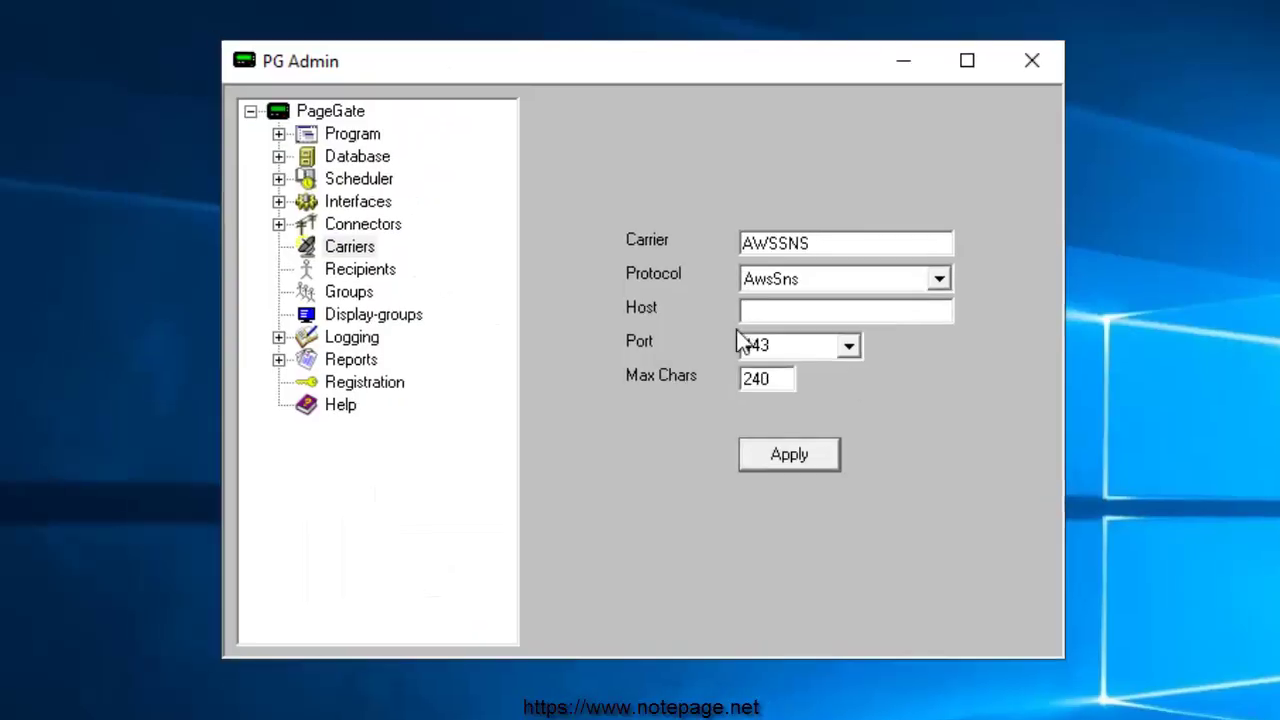
Step: Save AWSSNS with host sns.us-east-1.amazonaws.com and max chars 160, then expand its tree node
key("ctrl+v")
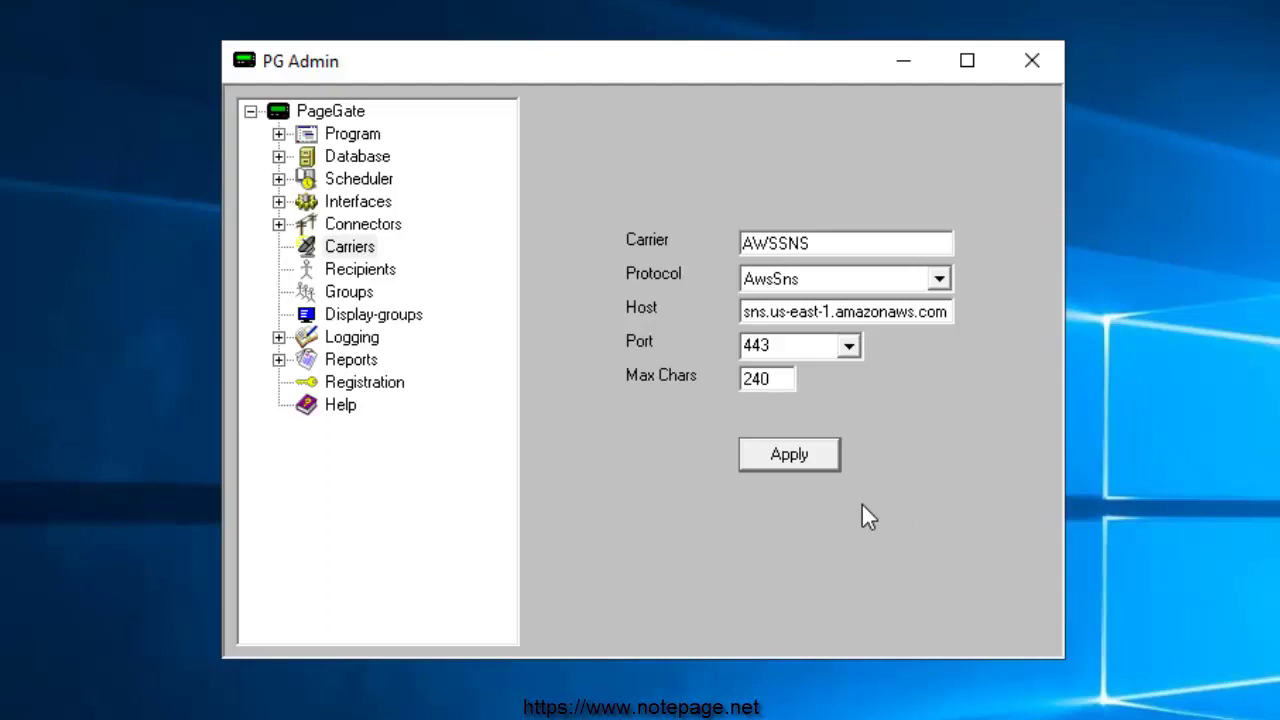
double_click(784, 384)
type("160")
left_click(830, 458)
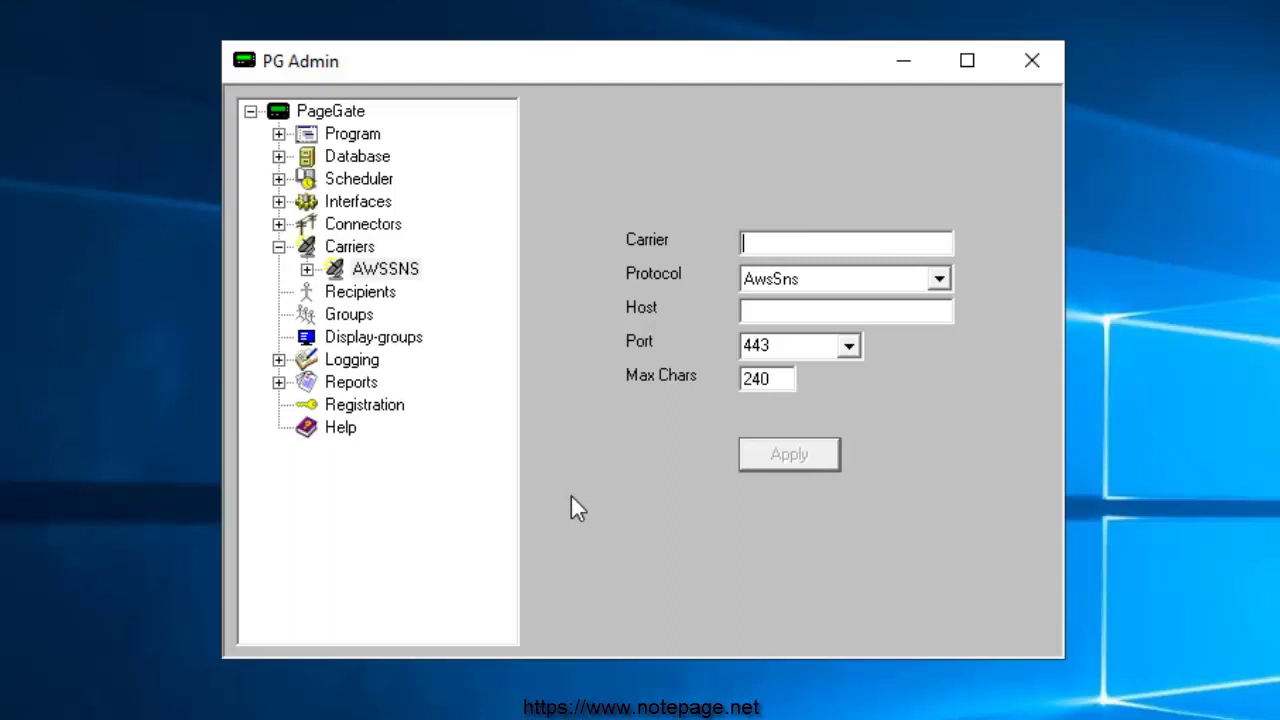
left_click(309, 273)
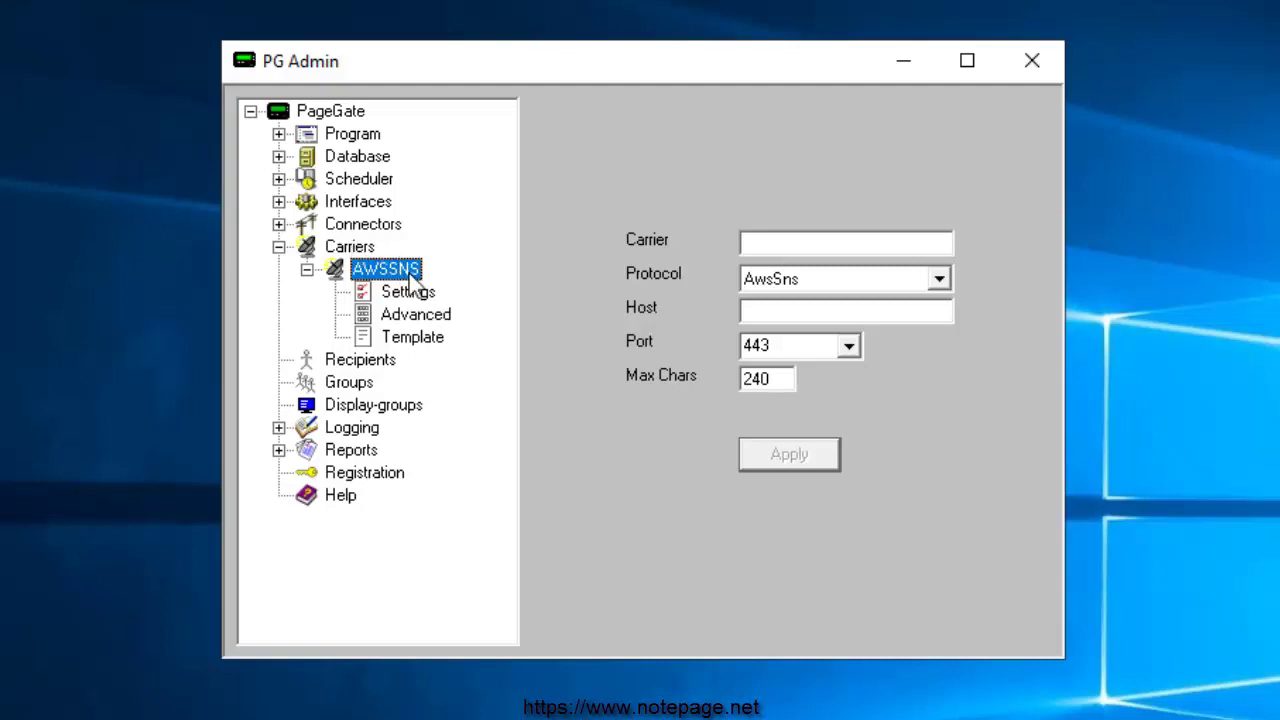
Step: Apply the AWS access key as Username and the secret key as Password in AWSSNS Advanced settings
left_click(420, 318)
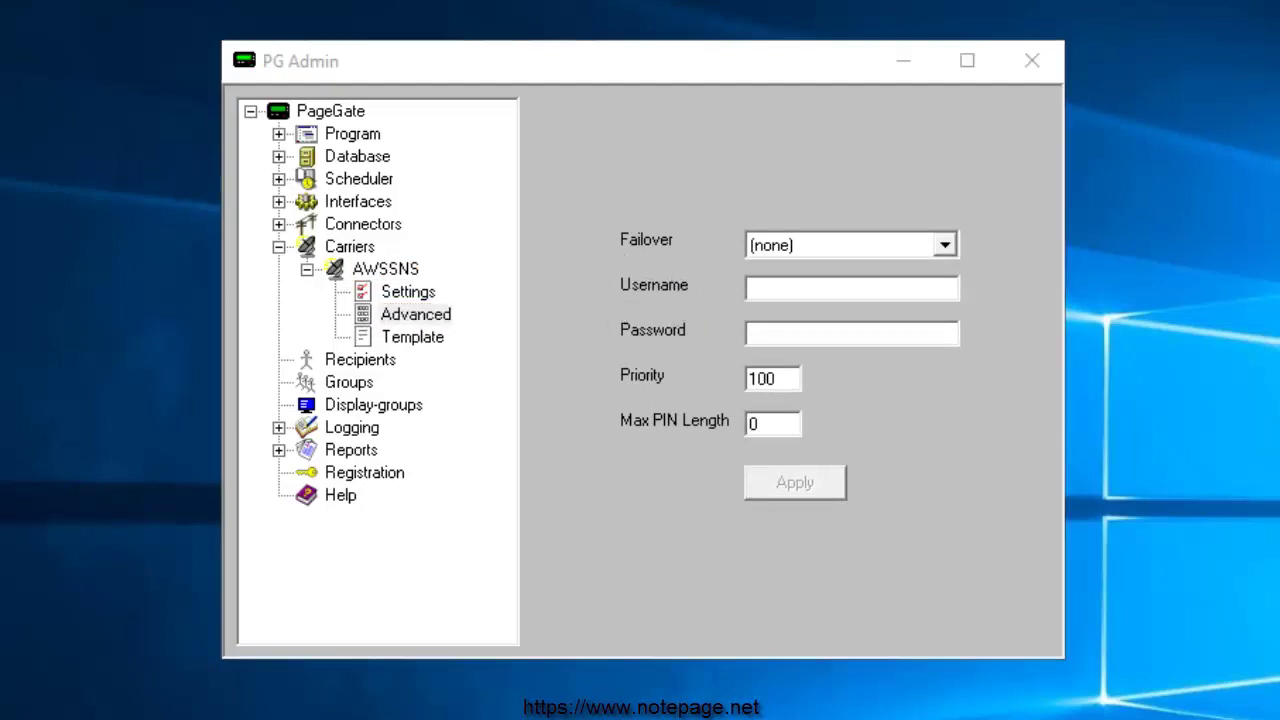
key("alt+Tab")
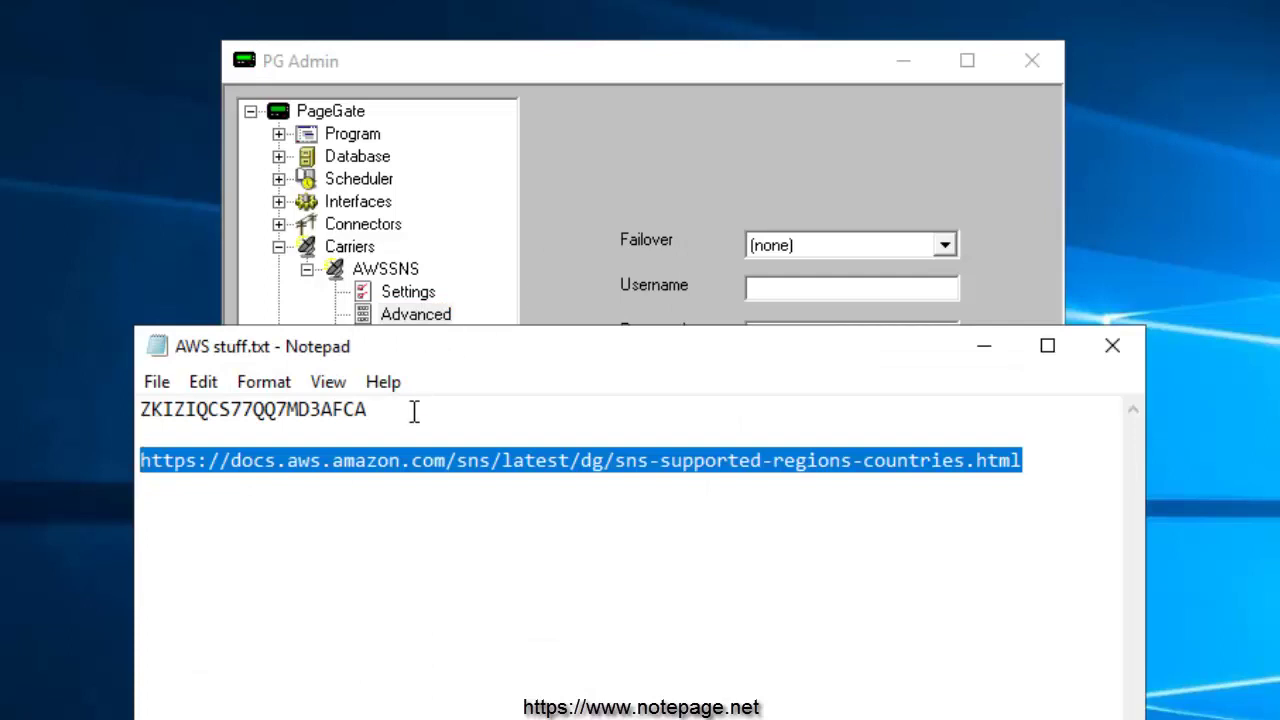
left_click_drag(392, 409, 123, 404)
left_click(1021, 320)
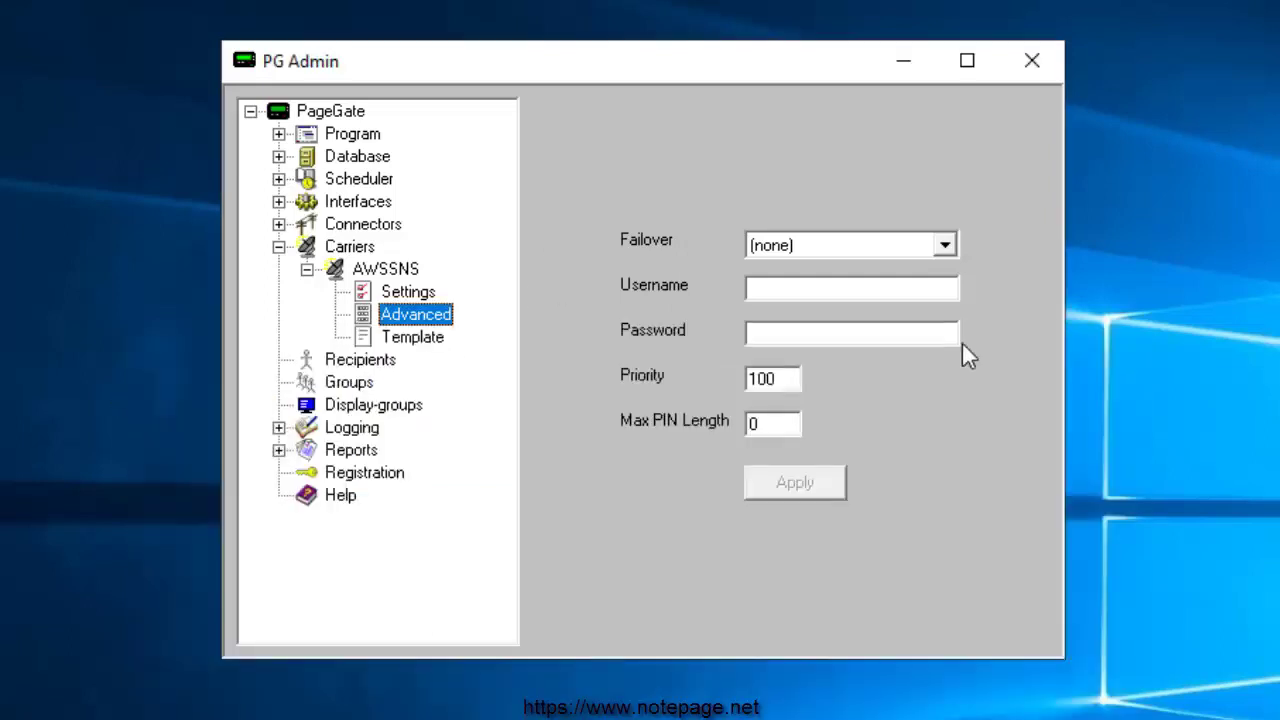
left_click(755, 292)
key("ctrl+v")
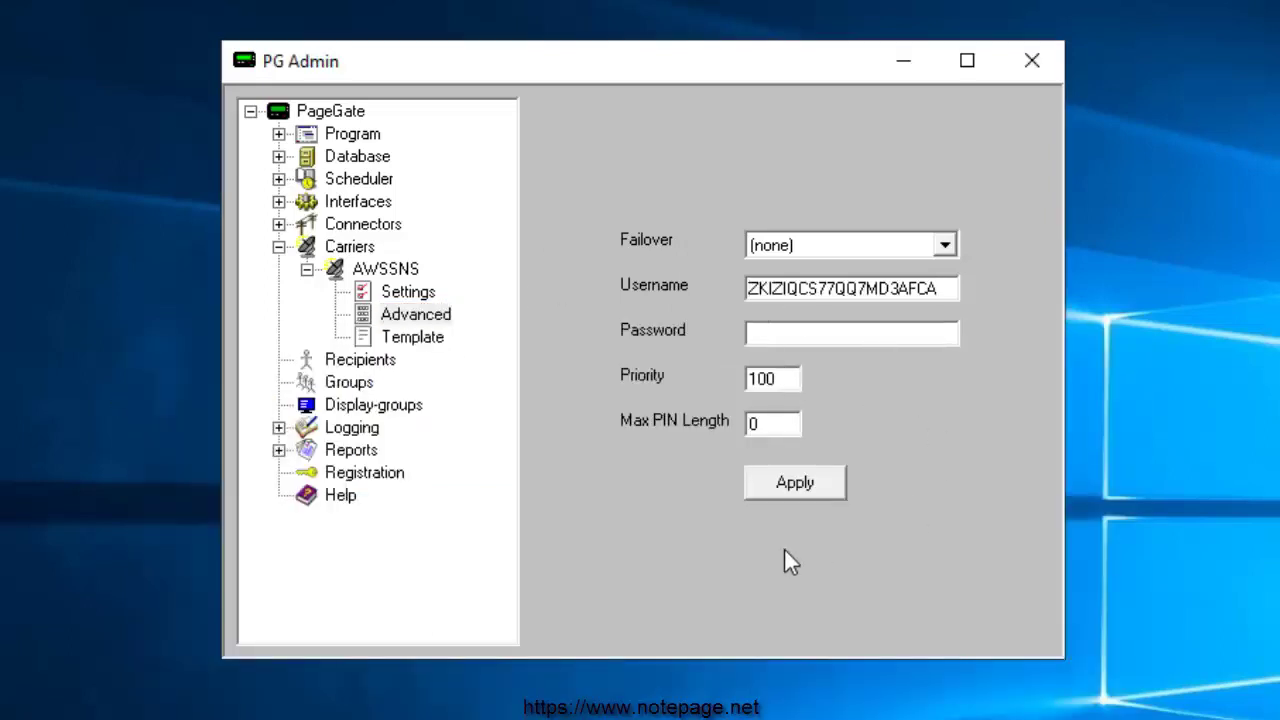
left_click(784, 340)
key("ctrl+v")
left_click(780, 486)
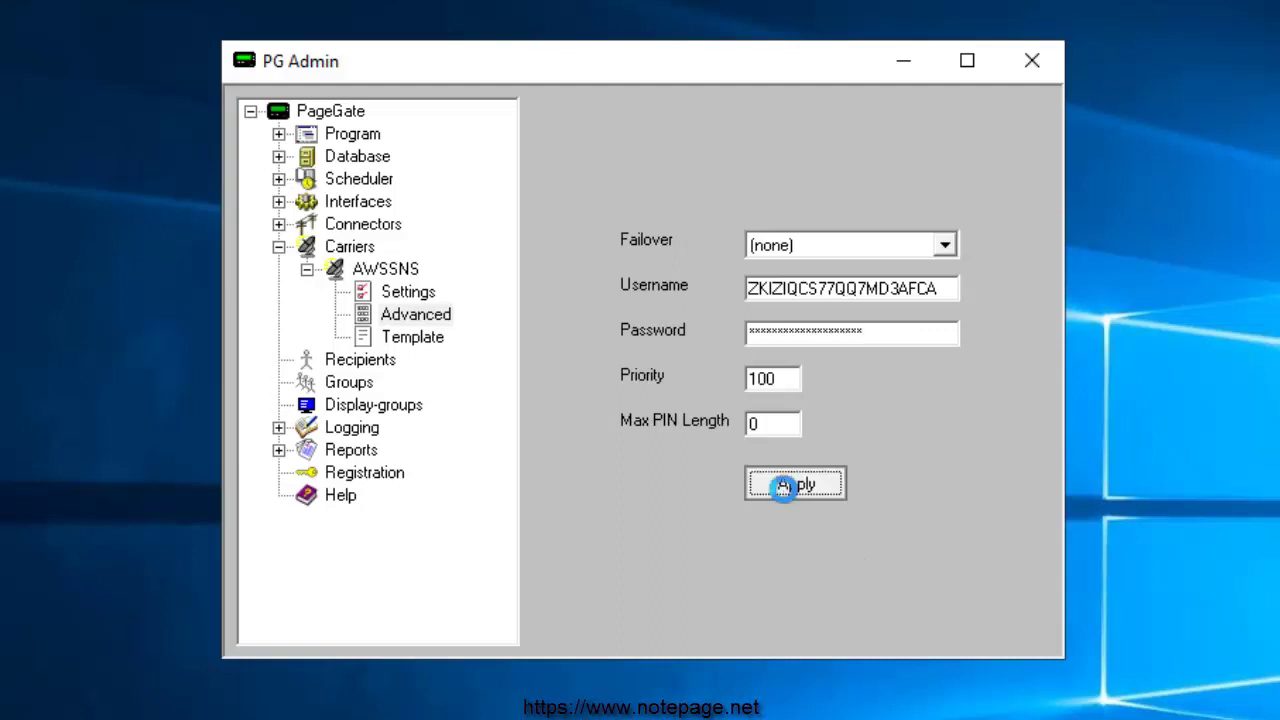
left_click(280, 248)
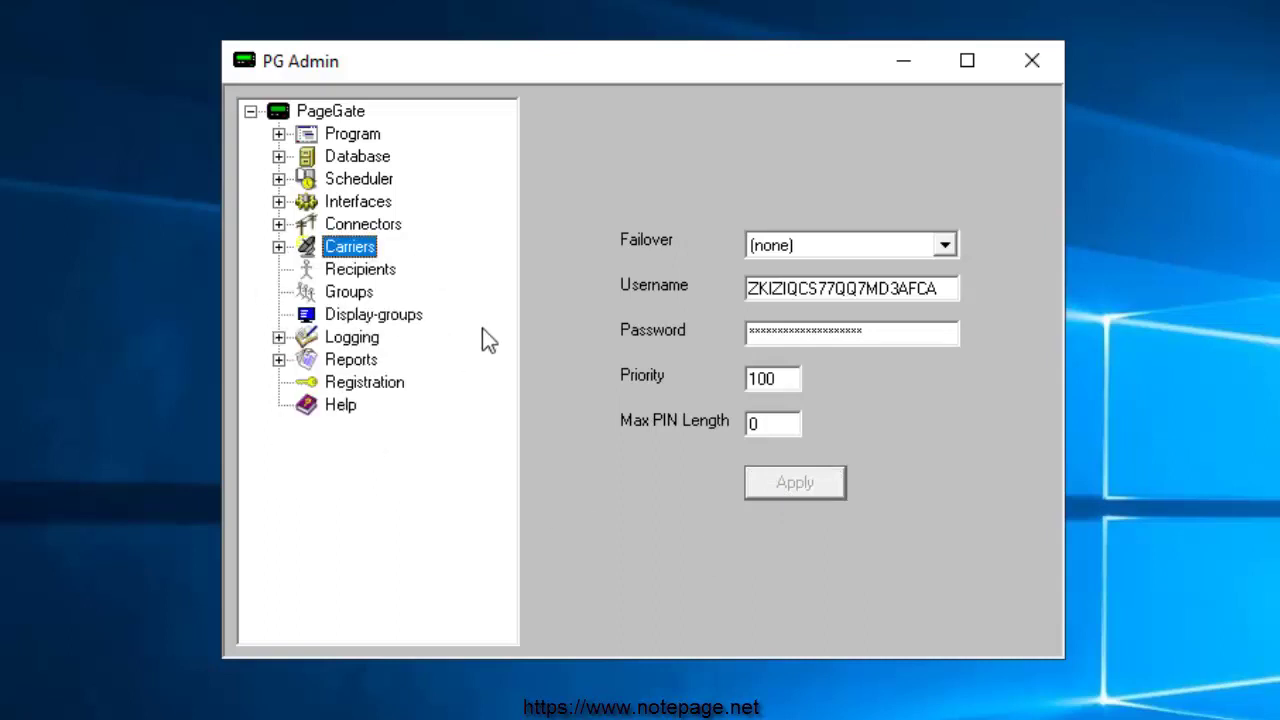
Step: Add a new recipient with Full Name 'Example Recipient'
right_click(396, 287)
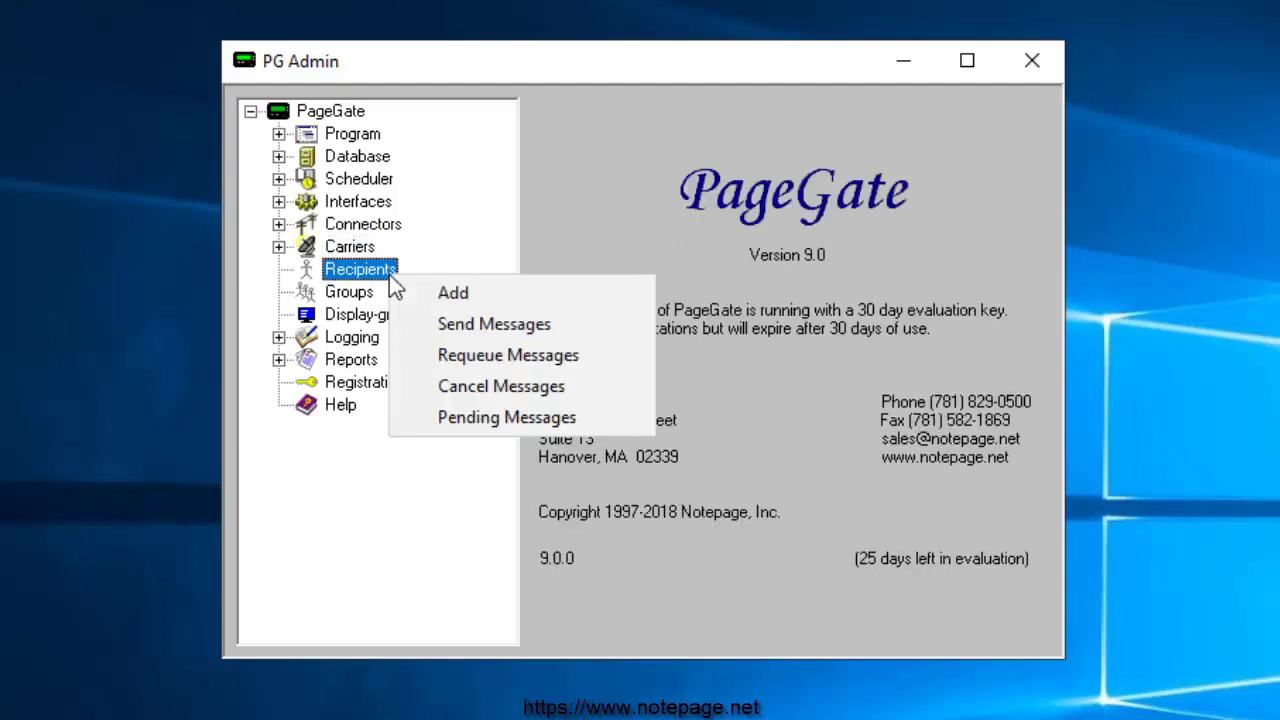
left_click(533, 305)
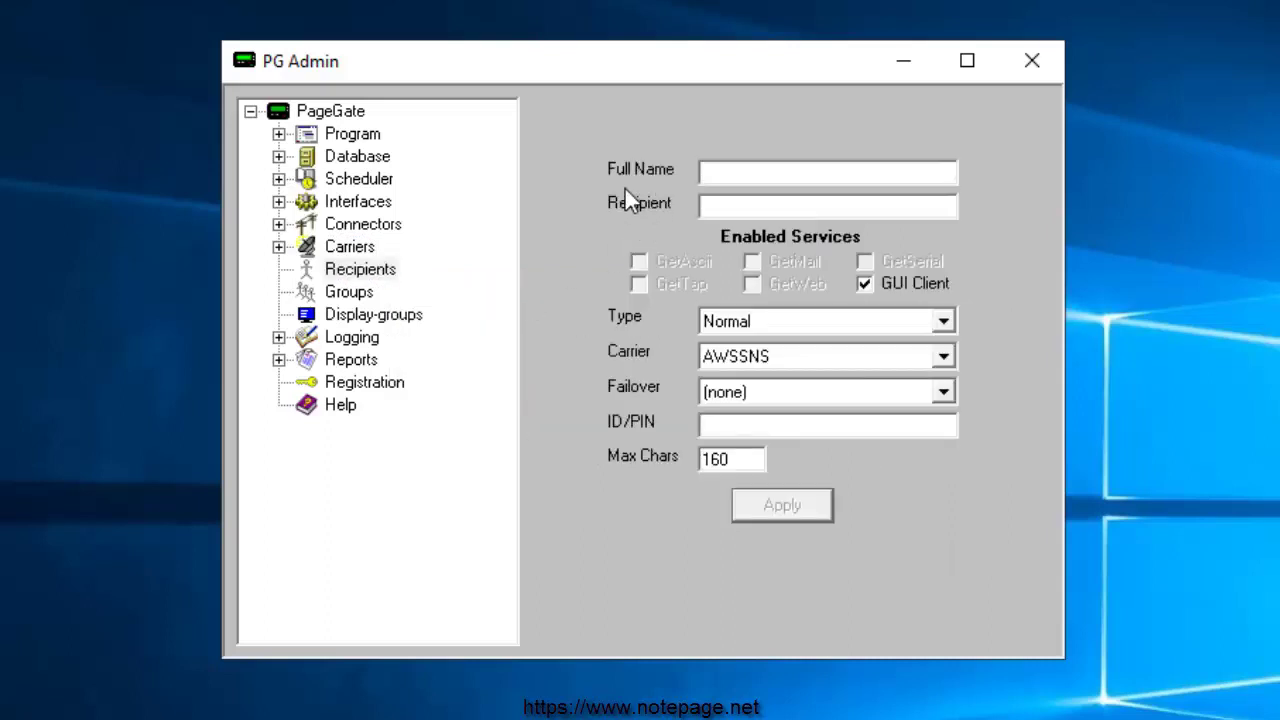
type("Exampl")
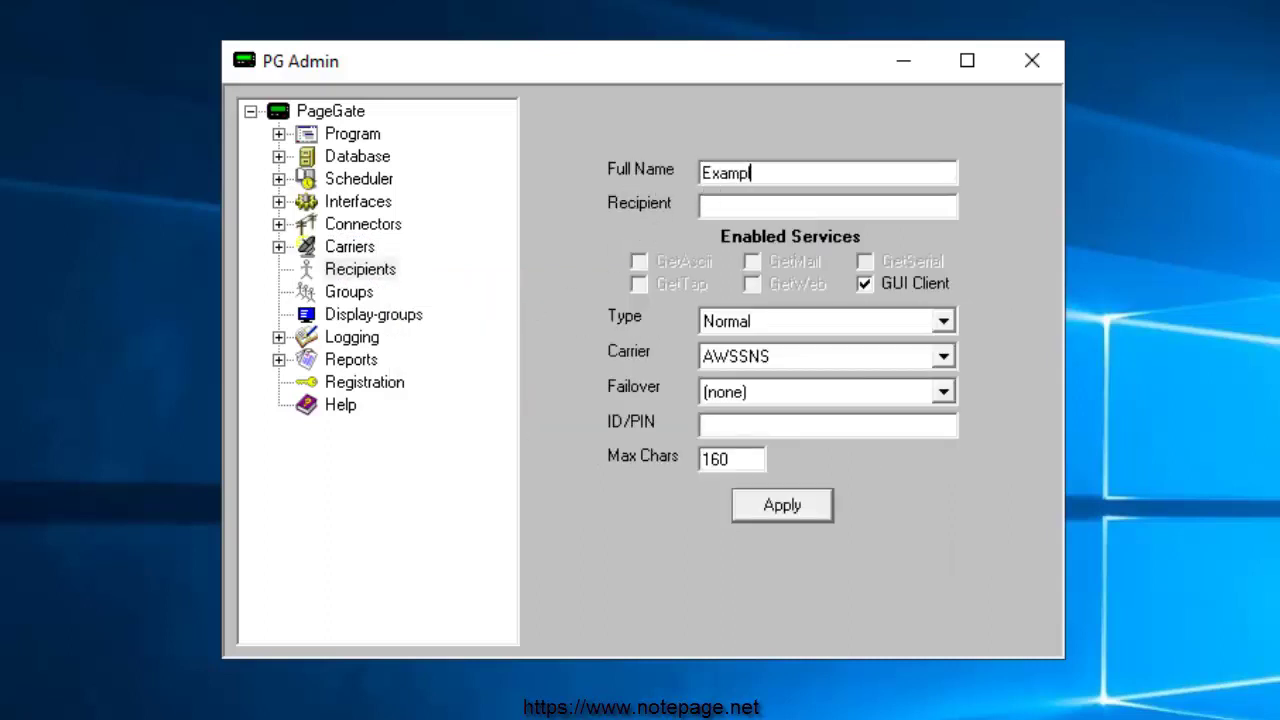
type("e Recipient")
Step: Replace the auto-filled Recipient ID with 0908
left_click(850, 204)
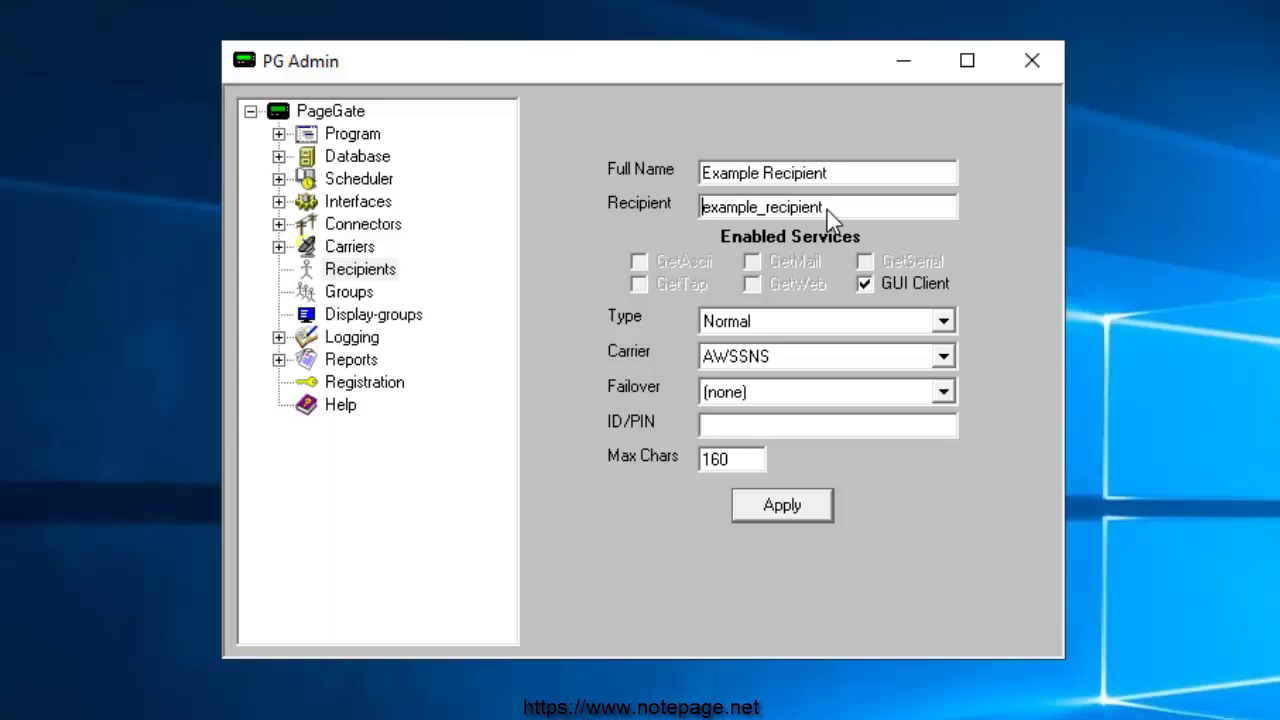
left_click_drag(829, 212, 666, 210)
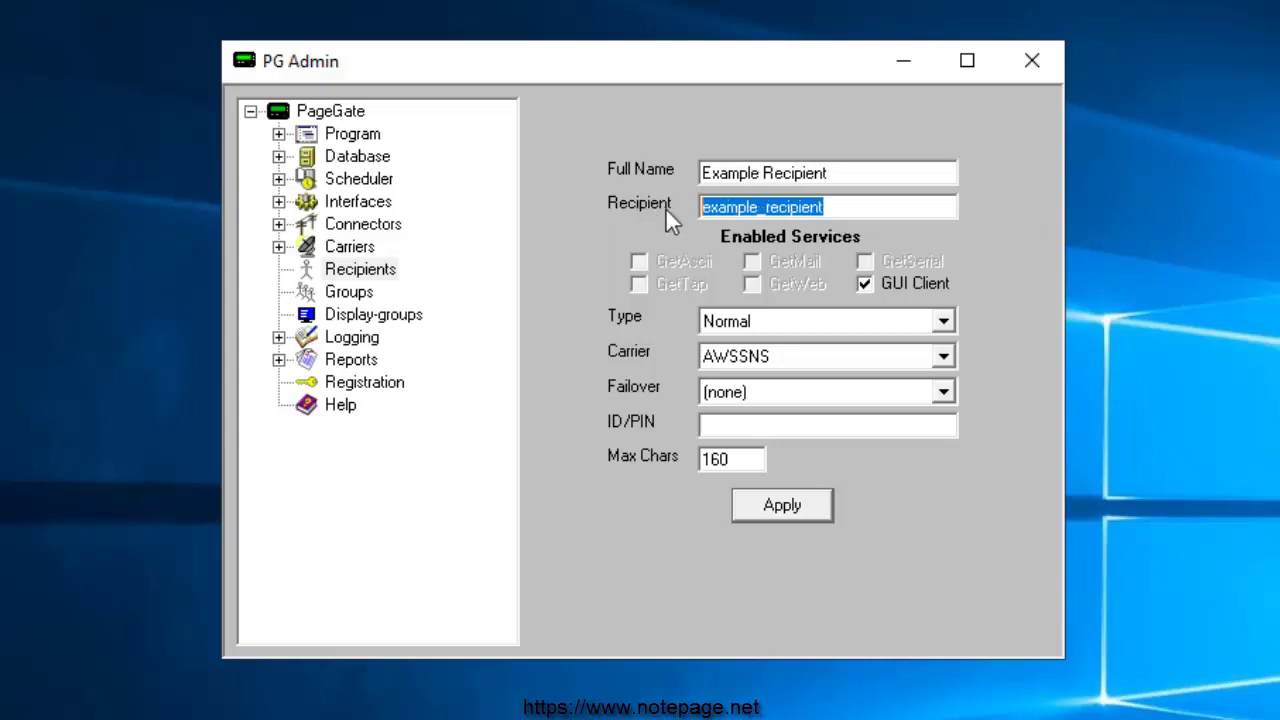
type("E")
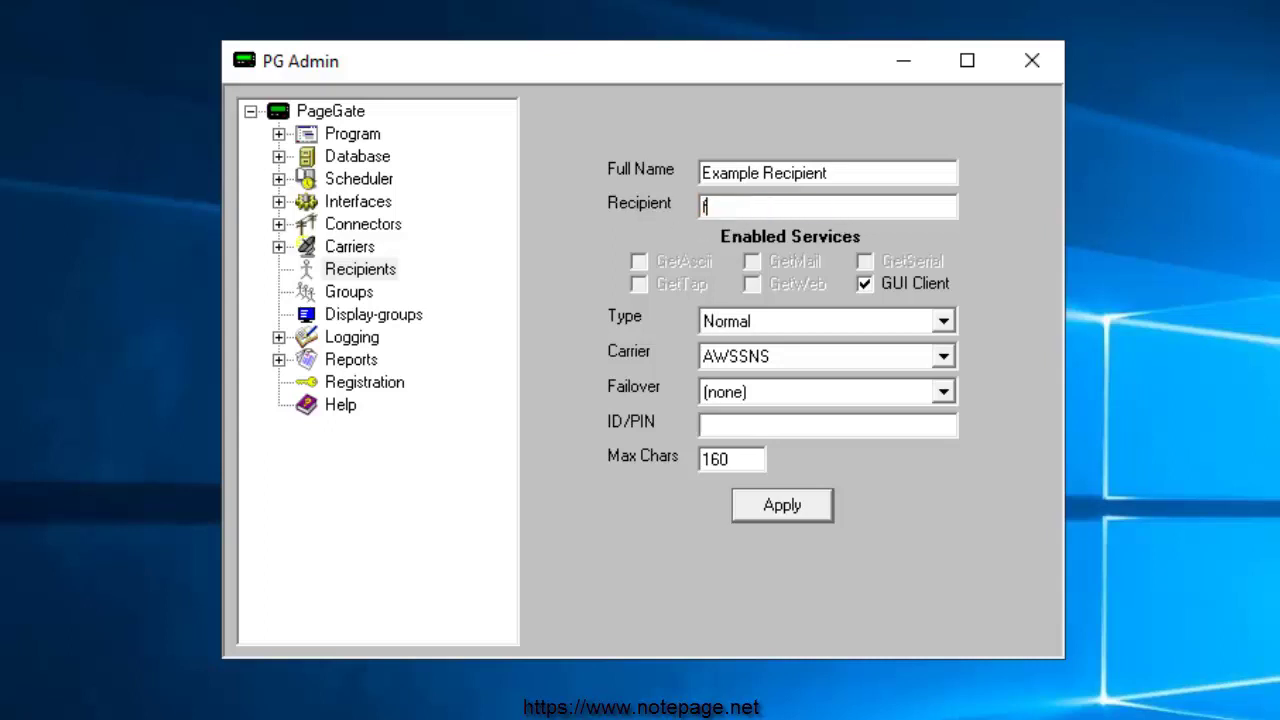
type("xample2_-")
key("shift+Home")
key("BackSpace")
type("Match the CA")
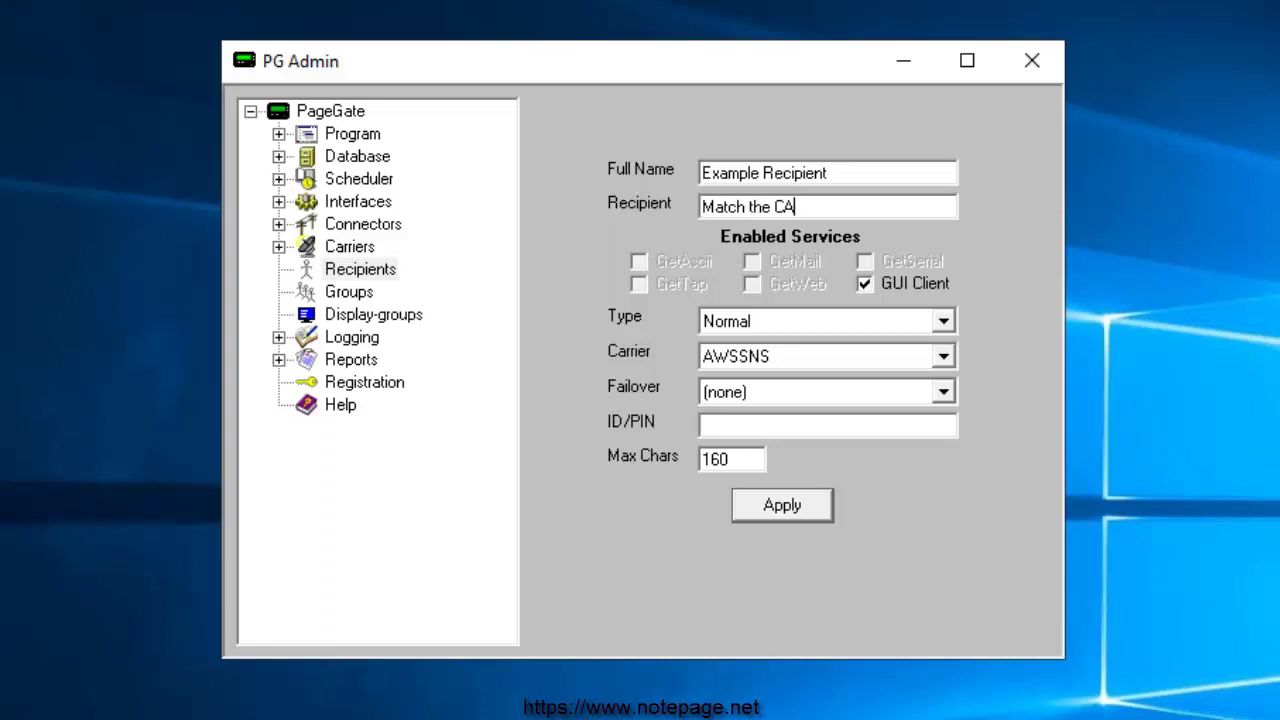
type("D system")
key("shift+Home")
key("BackSpace")
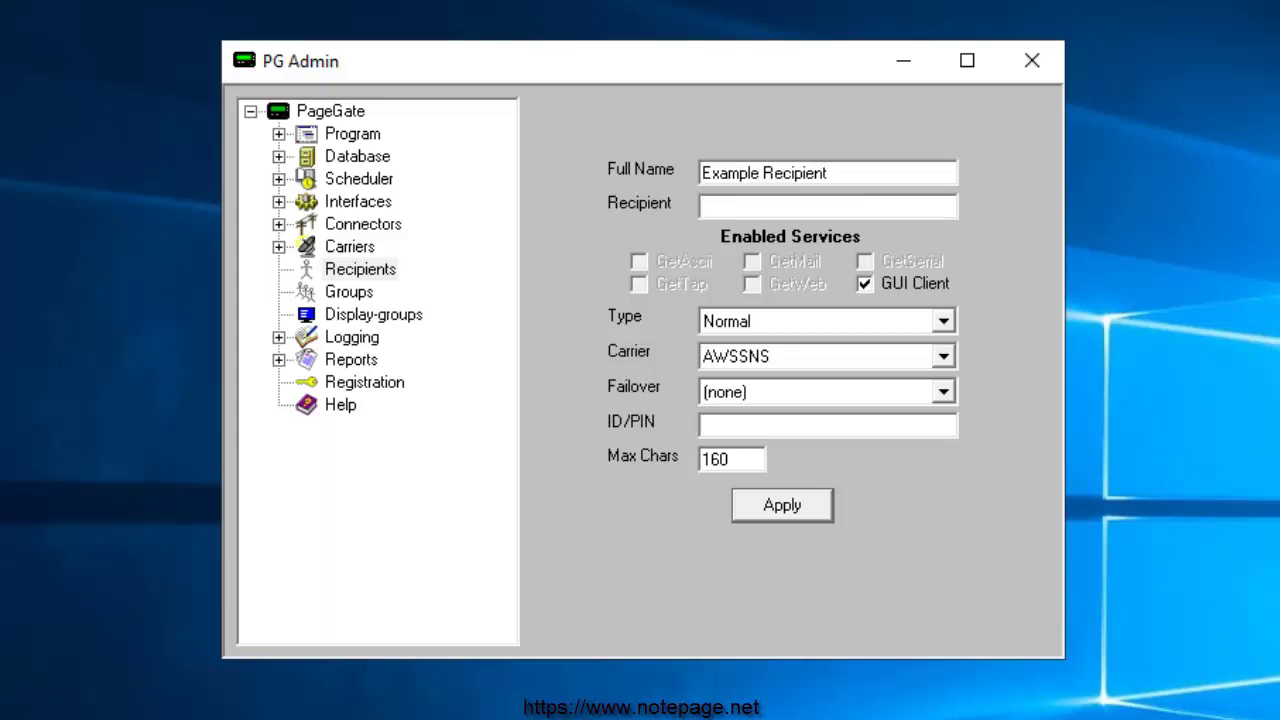
type("0908")
left_click_drag(748, 210, 604, 200)
left_click_drag(882, 168, 573, 167)
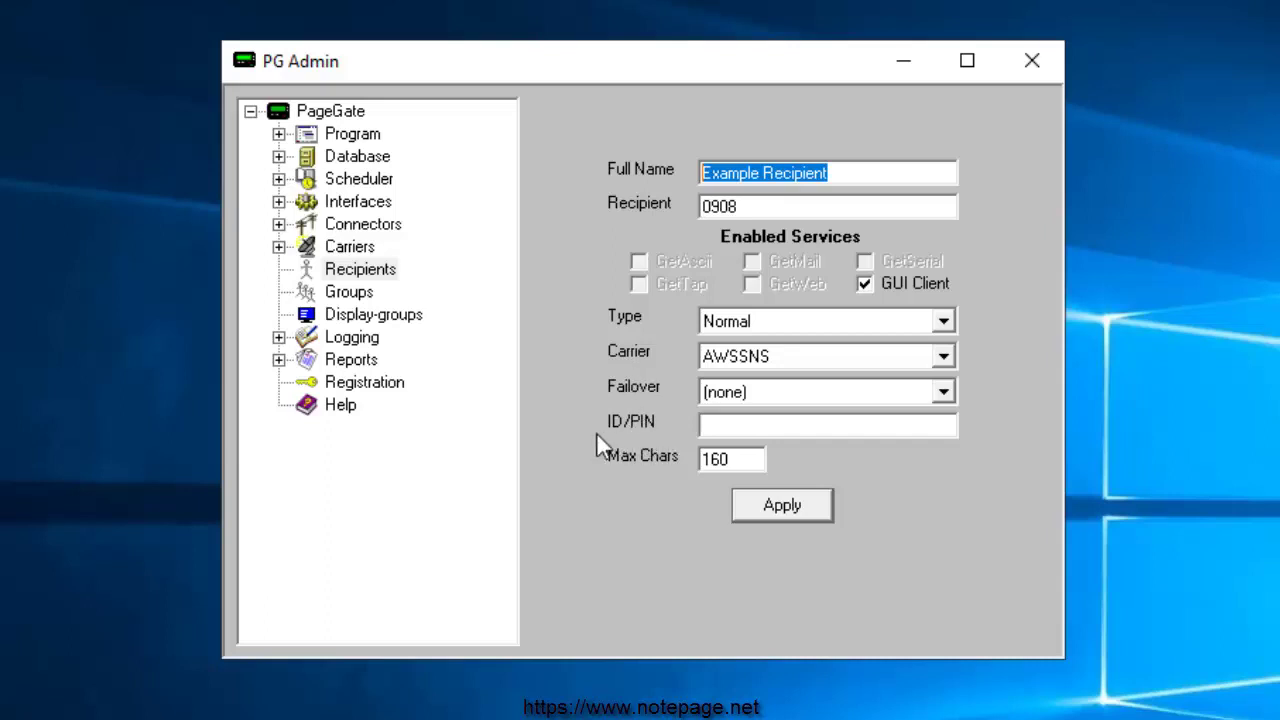
Step: Enter the recipient's phone number with leading 1 as ID/PIN and set Max Chars to 480
left_click(756, 432)
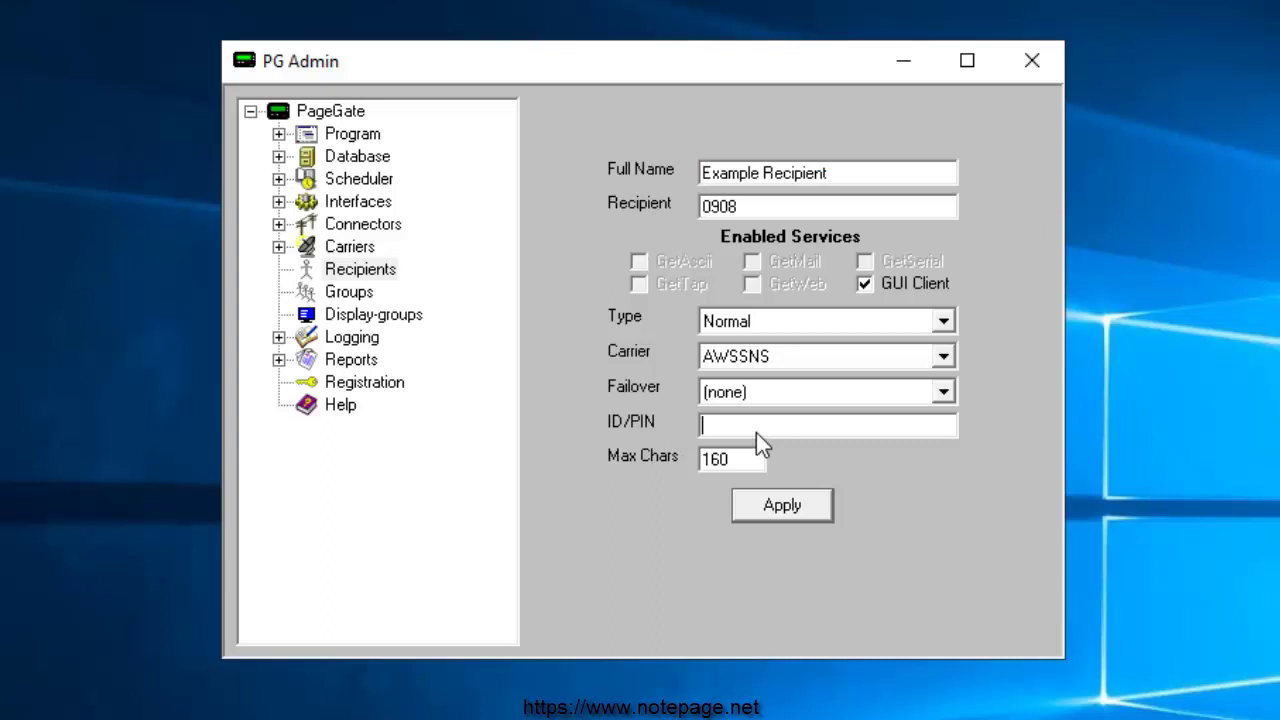
left_click_drag(800, 426, 653, 426)
left_click(703, 425)
key("Delete")
left_click(826, 431)
type("1")
double_click(693, 459)
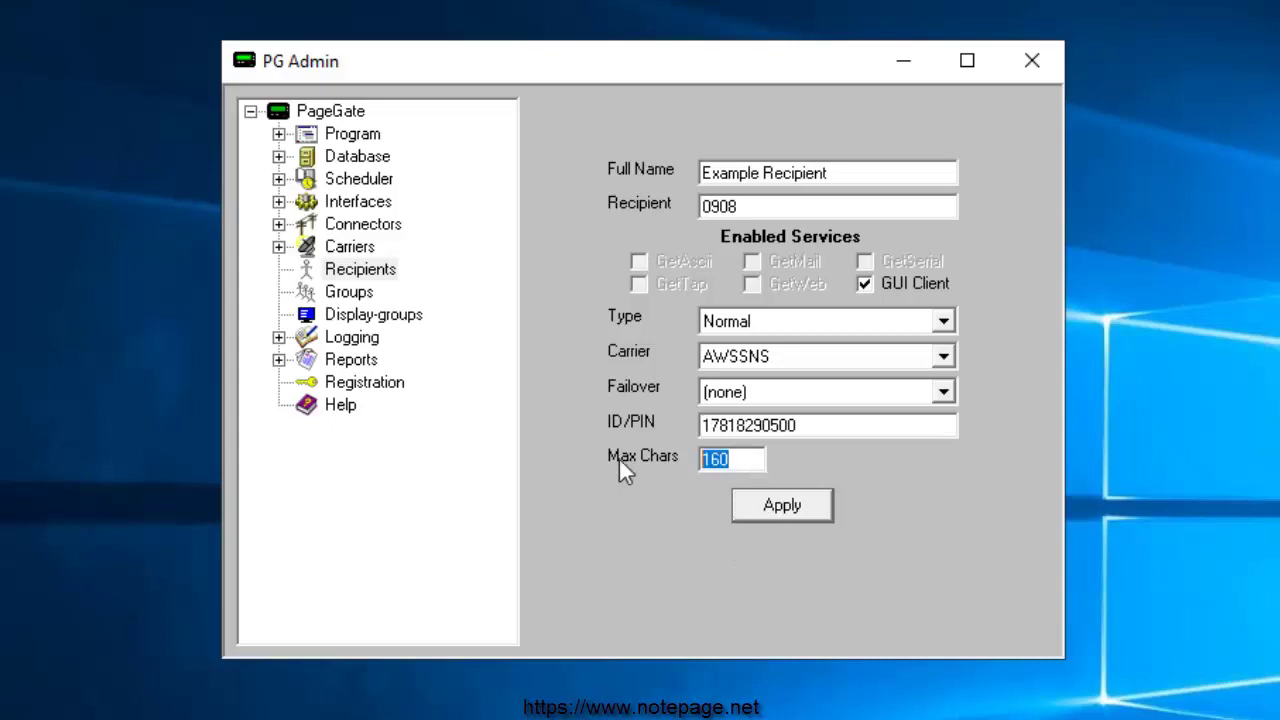
type("480")
Step: Apply the new recipient 0908 so it is listed under Recipients
left_click(812, 510)
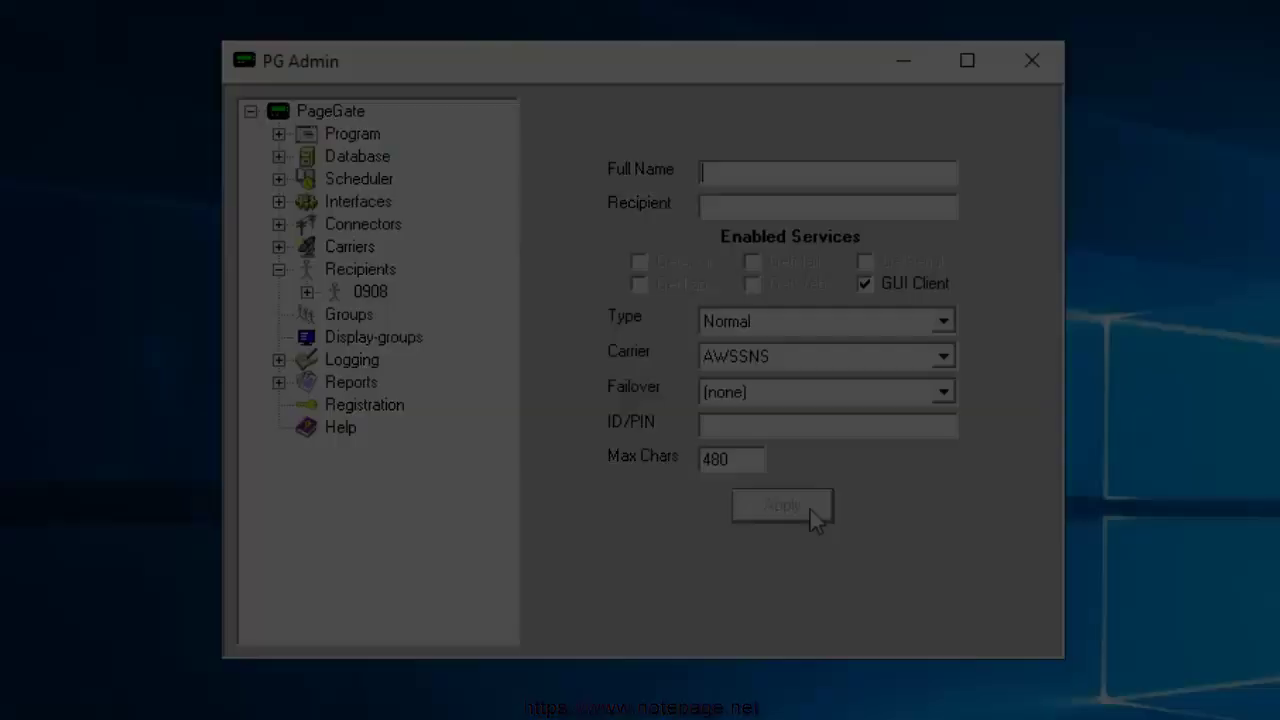